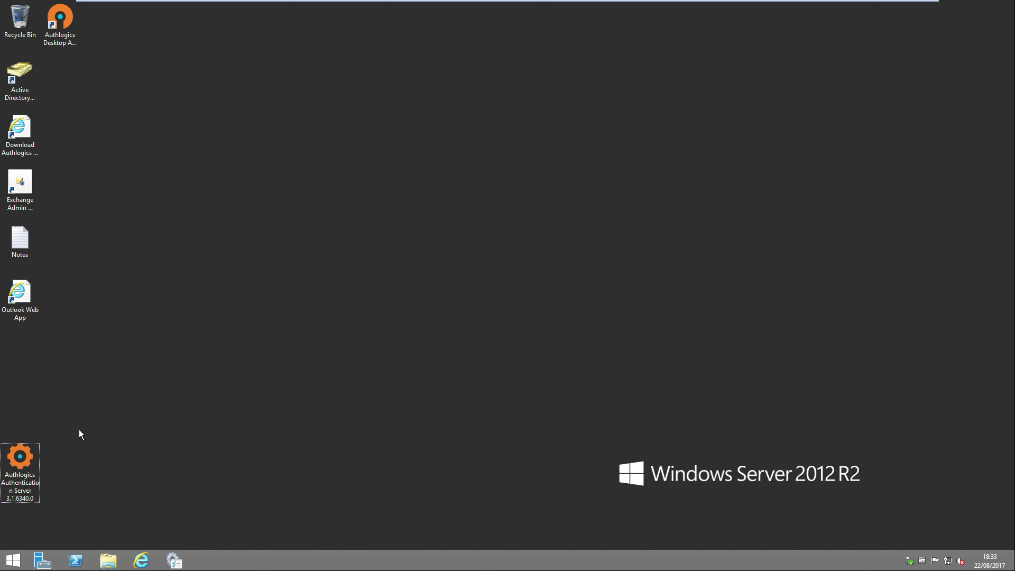
# Launch the Authlogics Authentication Server 3.1 installer from its desktop icon
pyautogui.doubleClick(27, 475)
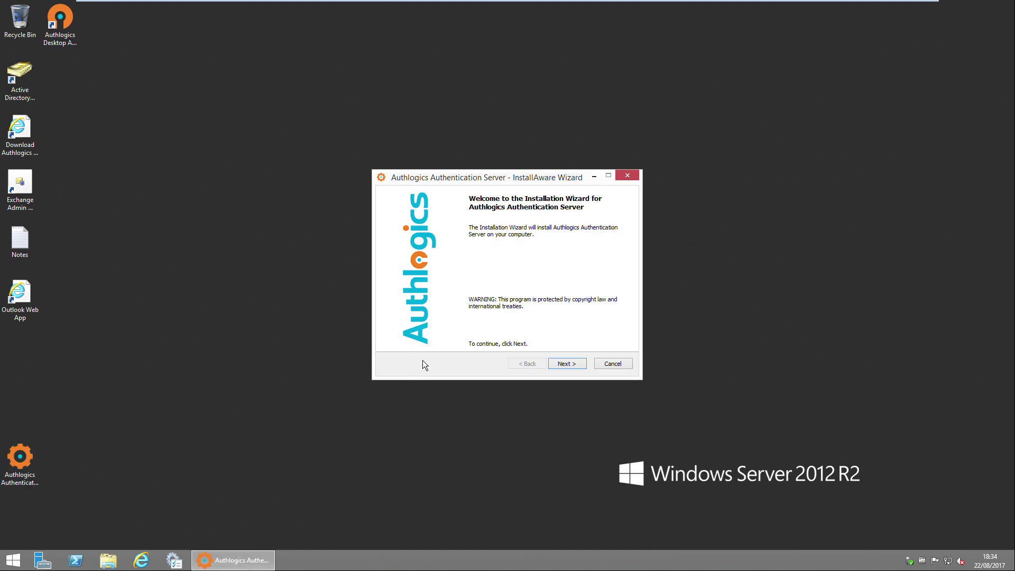
# Accept the licence agreement and keep the Complete setup type
pyautogui.click(565, 364)
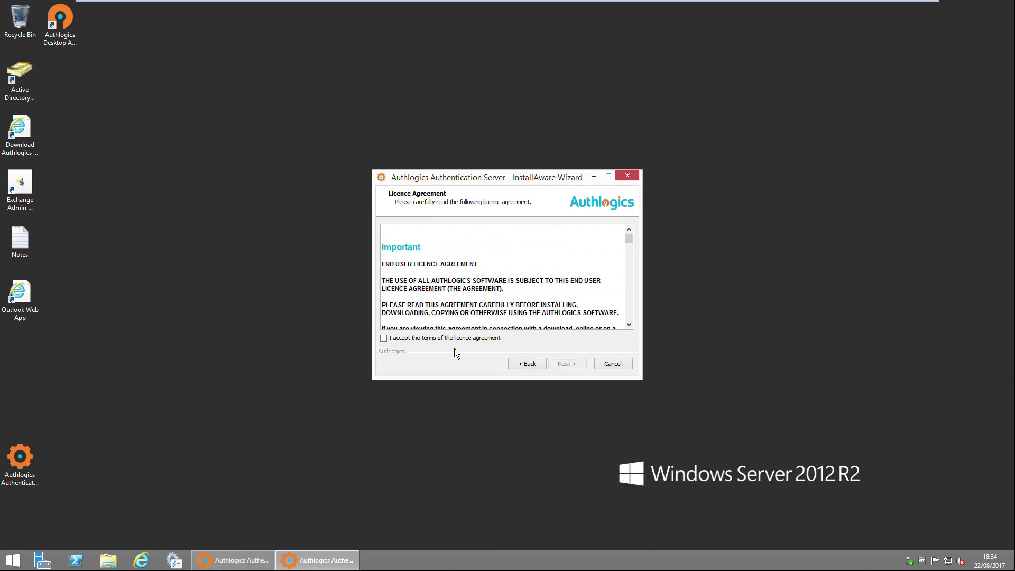
pyautogui.click(388, 343)
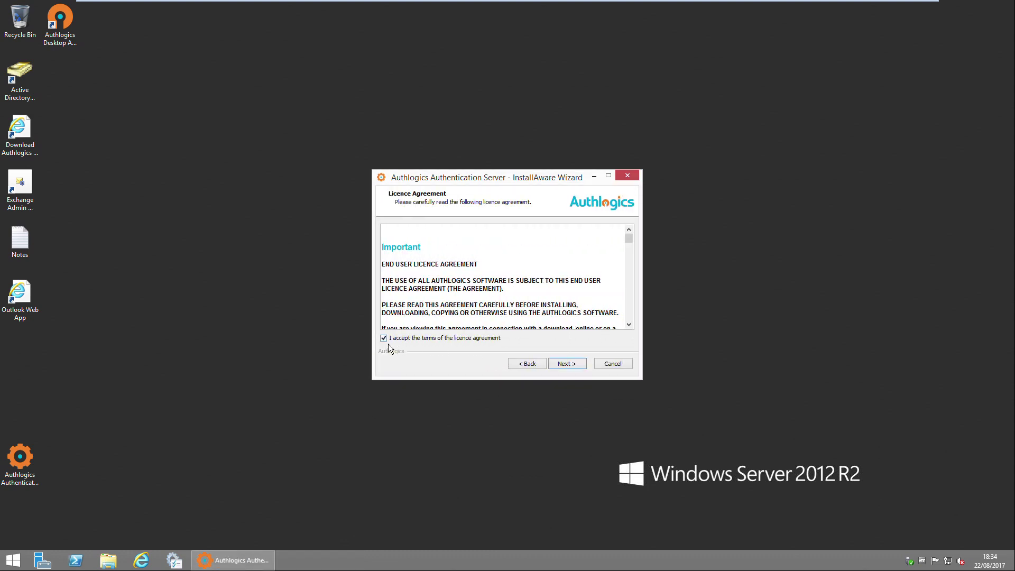
pyautogui.click(573, 367)
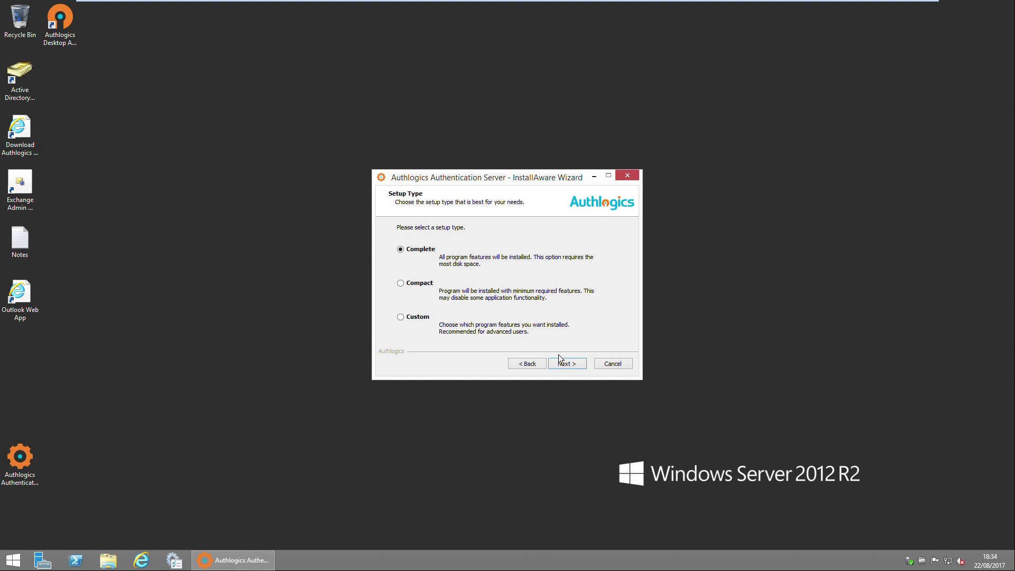
pyautogui.click(567, 366)
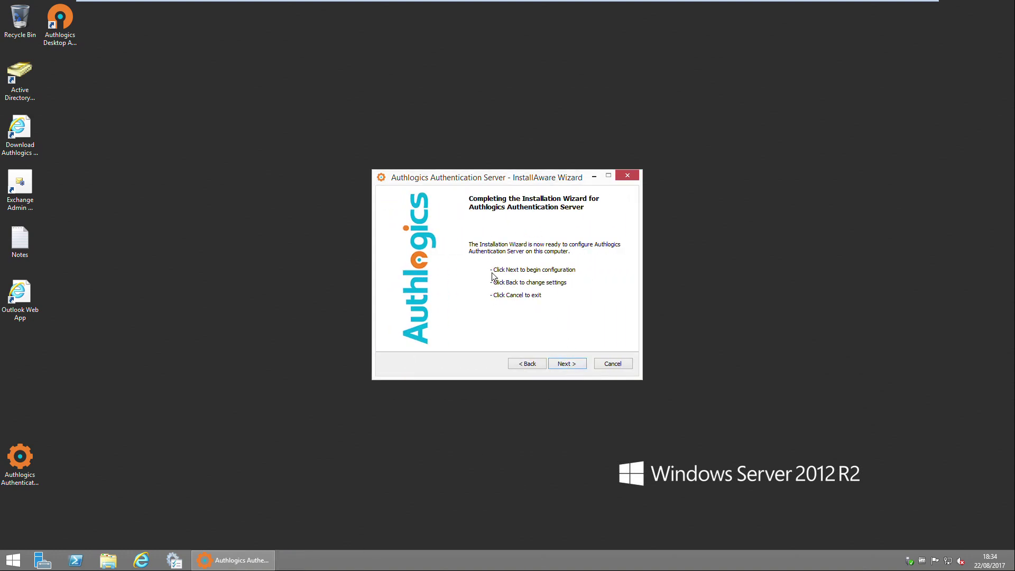
# Install the server and finish with 'Run the Directory Configuration Wizard now' ticked
pyautogui.click(575, 368)
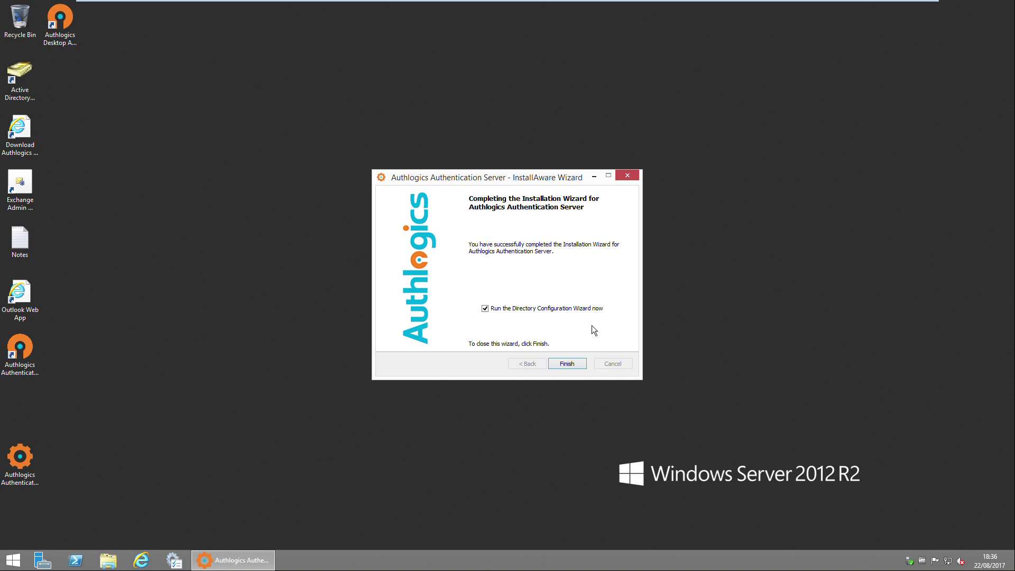
pyautogui.click(579, 370)
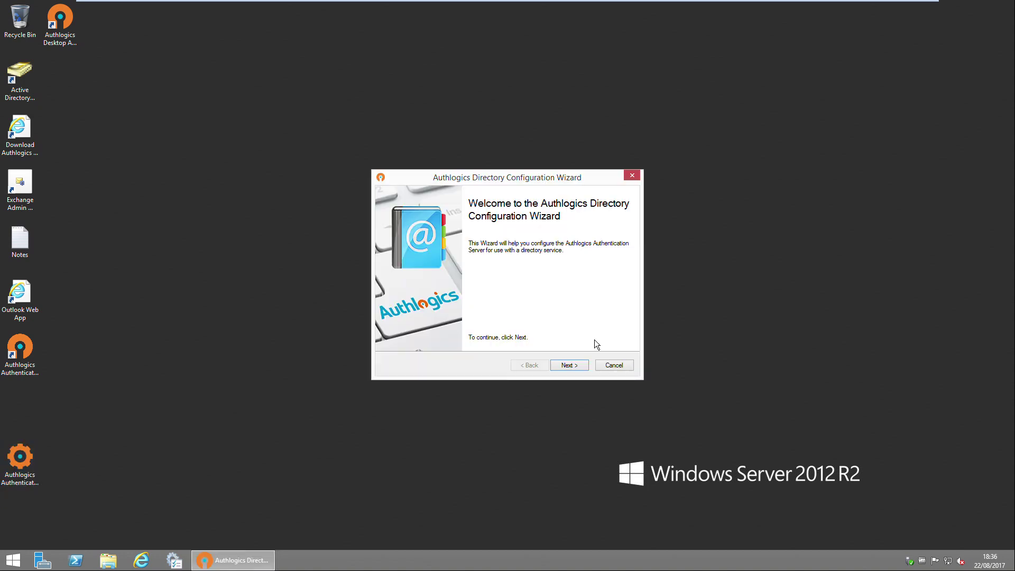
# Use the Active Directory Forest, pass the connection test, and continue to portal options
pyautogui.click(575, 369)
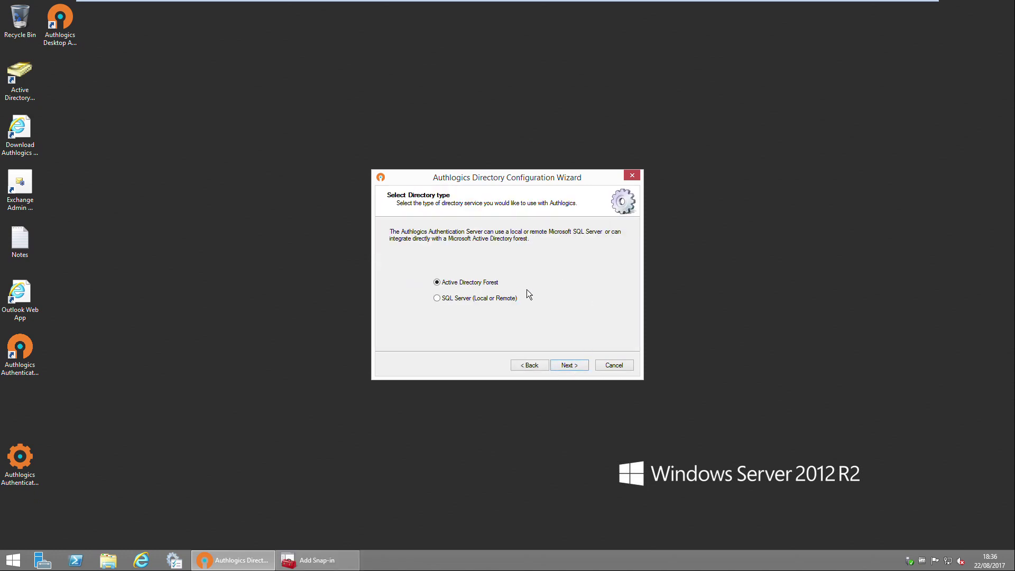
pyautogui.click(577, 372)
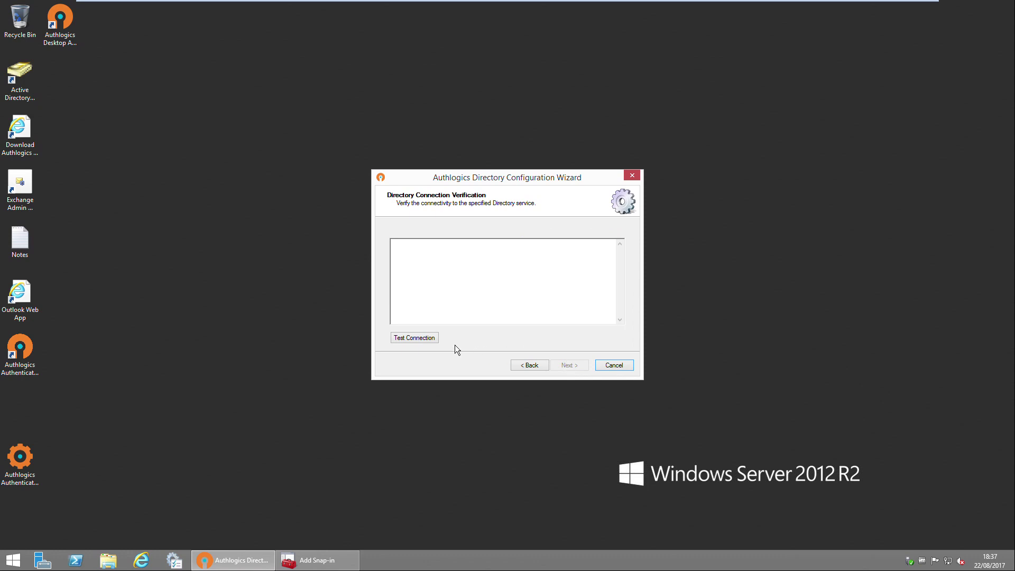
pyautogui.click(429, 342)
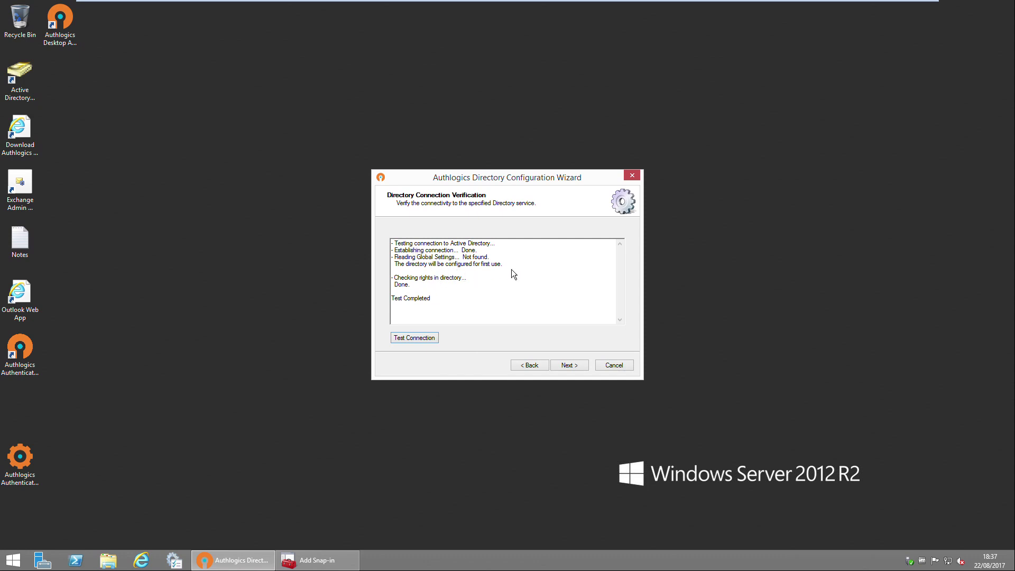
pyautogui.click(579, 370)
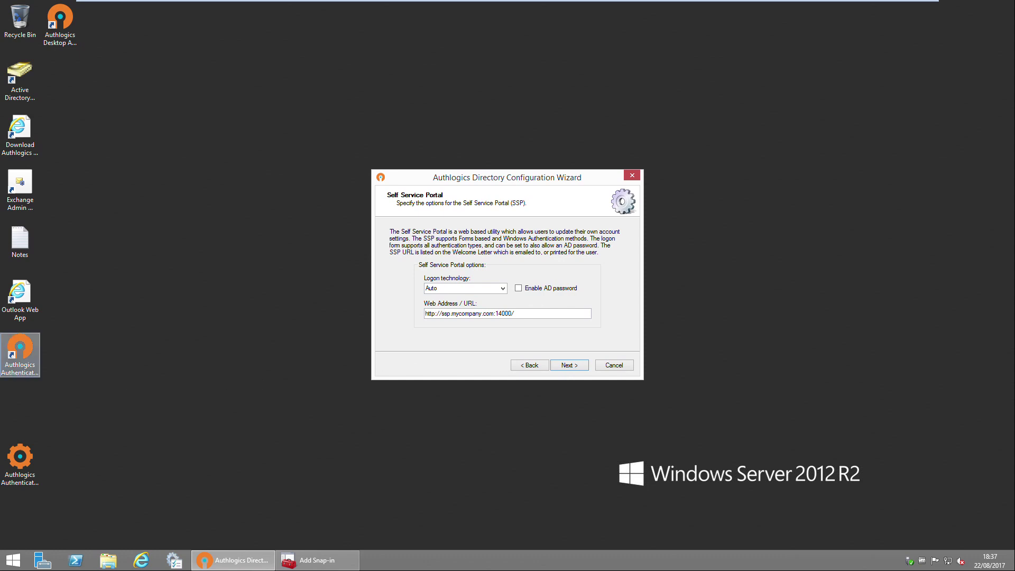
pyautogui.moveTo(586, 314); pyautogui.dragTo(373, 315)
pyautogui.write('http://dc.authlogicsdemo.com:14000/')
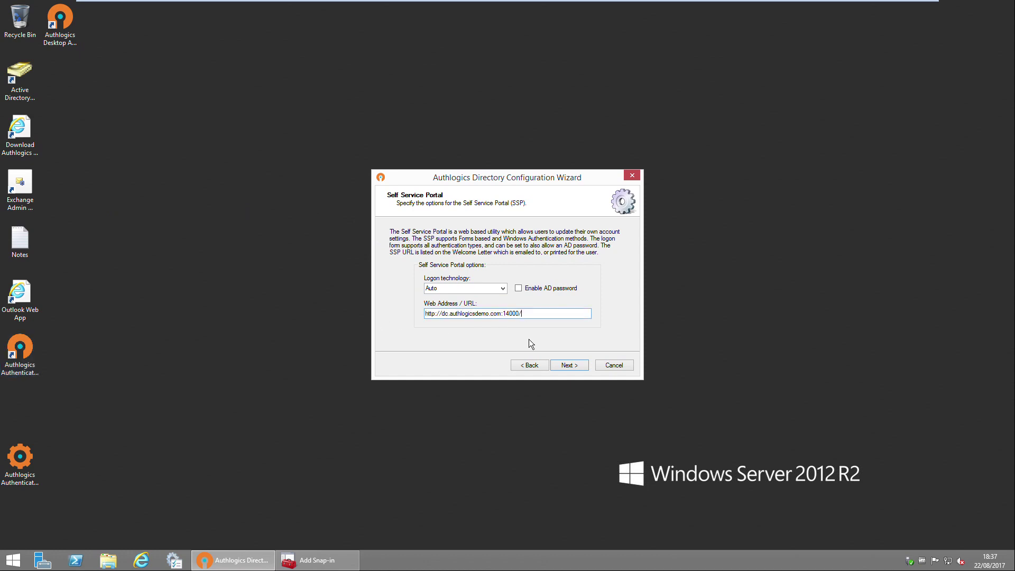
pyautogui.click(572, 370)
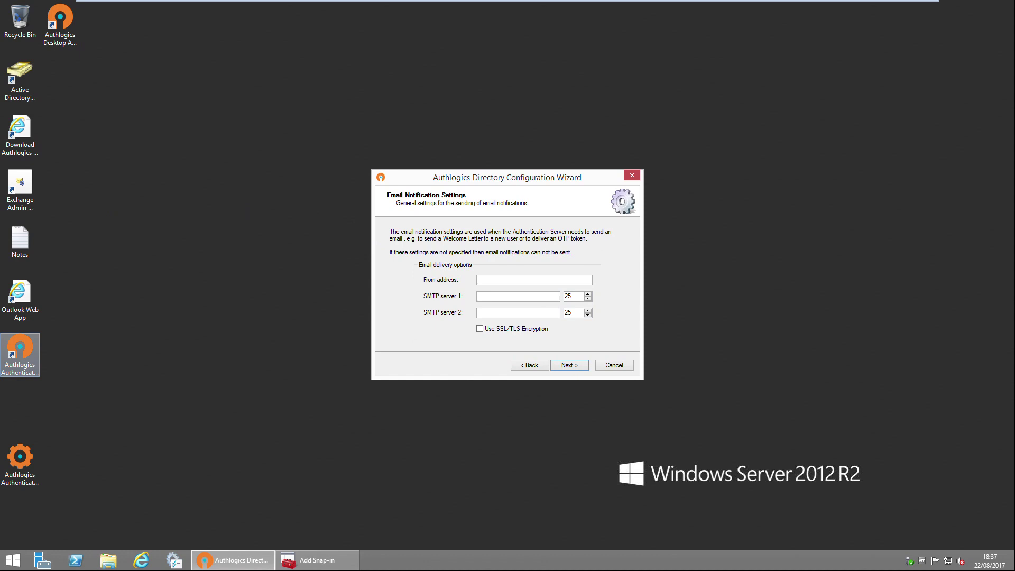
# Enter the administrator's sender e-mail address and set SMTP server 1 to dc.authlogicsdemo.com
pyautogui.click(510, 281)
pyautogui.hotkey('ctrl', 'v')
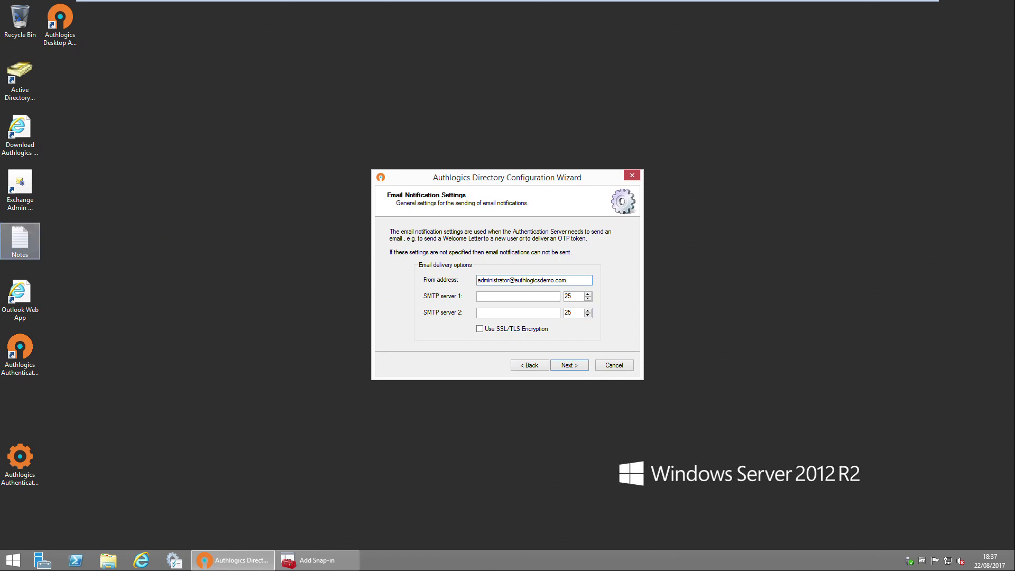
pyautogui.click(509, 296)
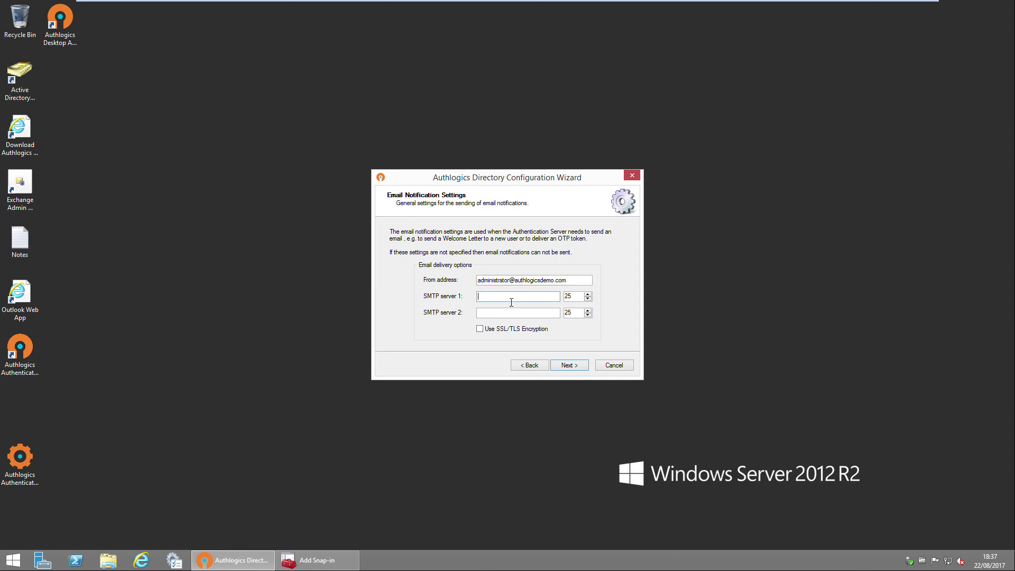
pyautogui.write('dc.authlogicsdemo.com')
# Apply the directory configuration, review the update log, and finish the wizard
pyautogui.click(573, 373)
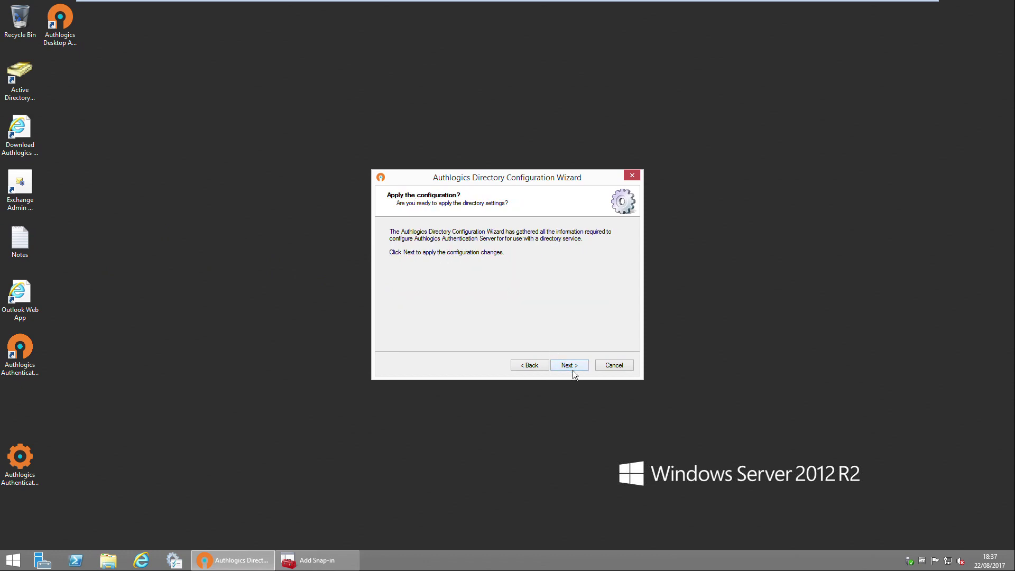
pyautogui.click(573, 372)
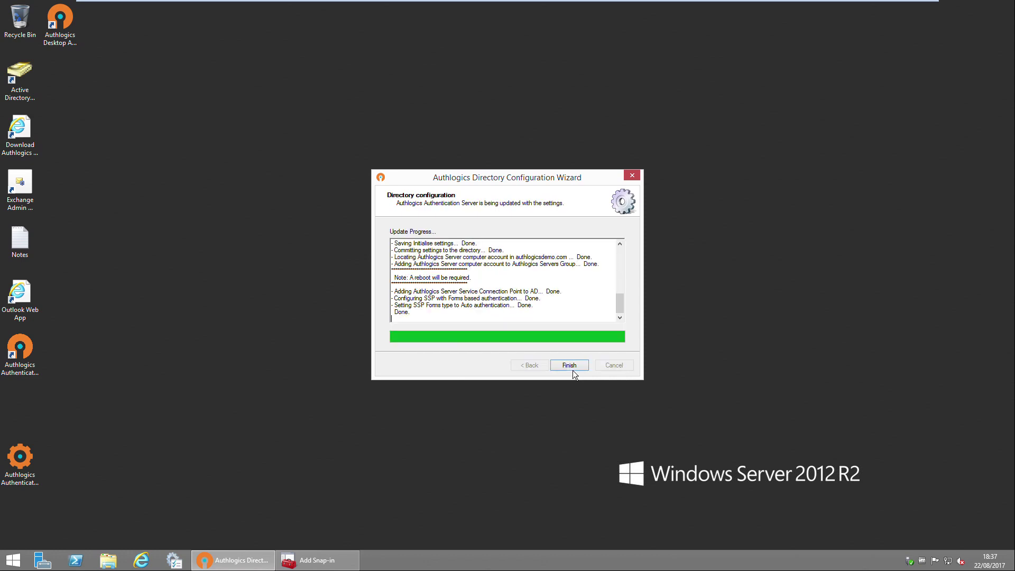
pyautogui.moveTo(623, 310)
pyautogui.mouseDown()
pyautogui.moveTo(624, 261)
pyautogui.moveTo(634, 321)
pyautogui.mouseUp()
pyautogui.moveTo(410, 279); pyautogui.dragTo(469, 286)
pyautogui.click(472, 286)
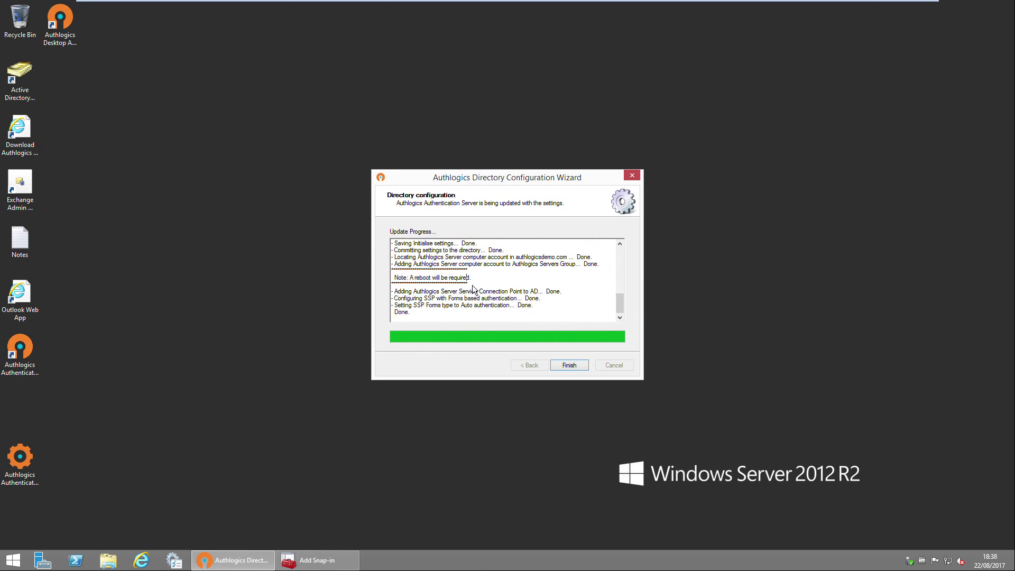
pyautogui.click(580, 368)
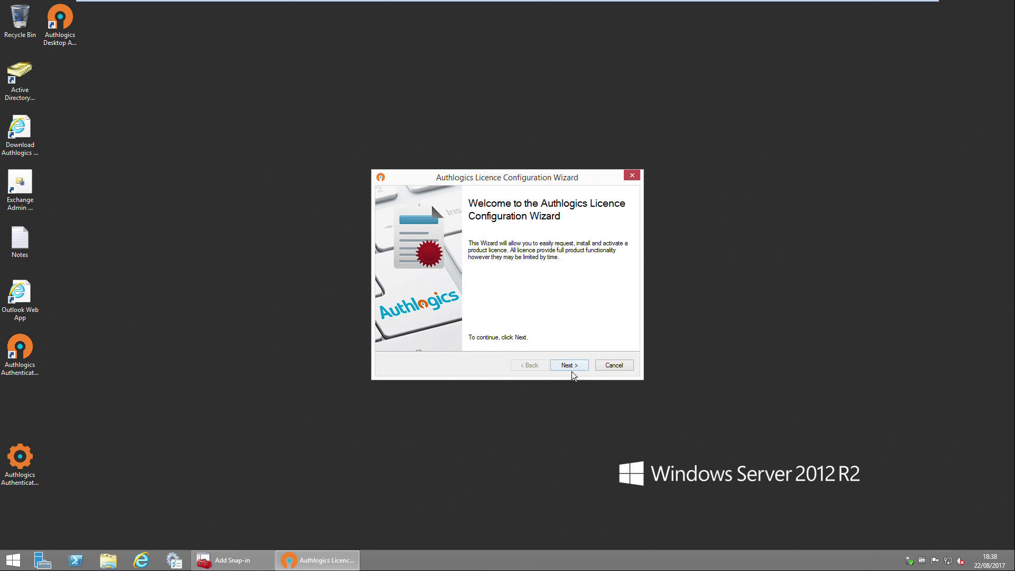
# Compare the licence key and free 30 day trial options, view the trial form, then return
pyautogui.click(574, 370)
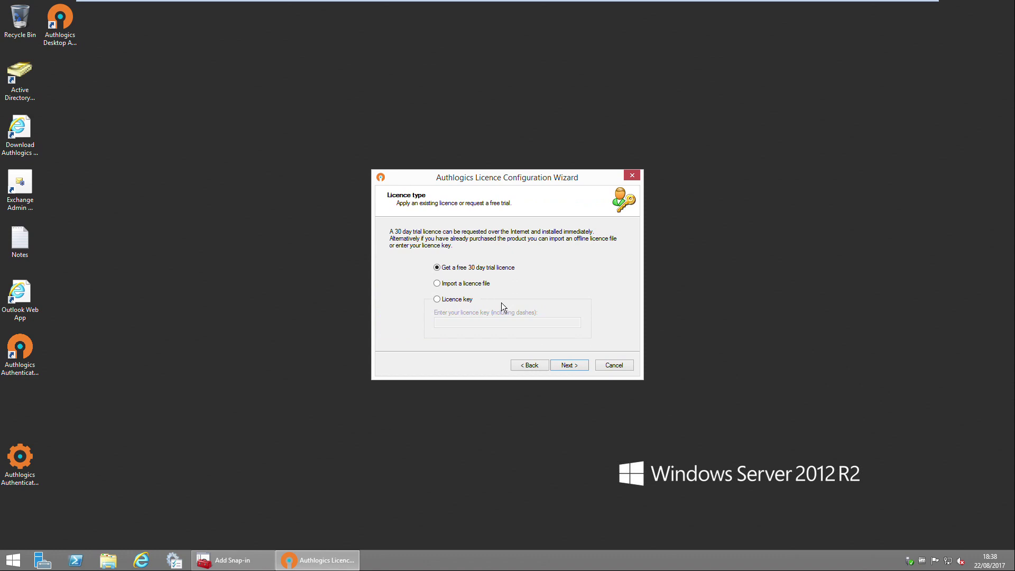
pyautogui.click(454, 300)
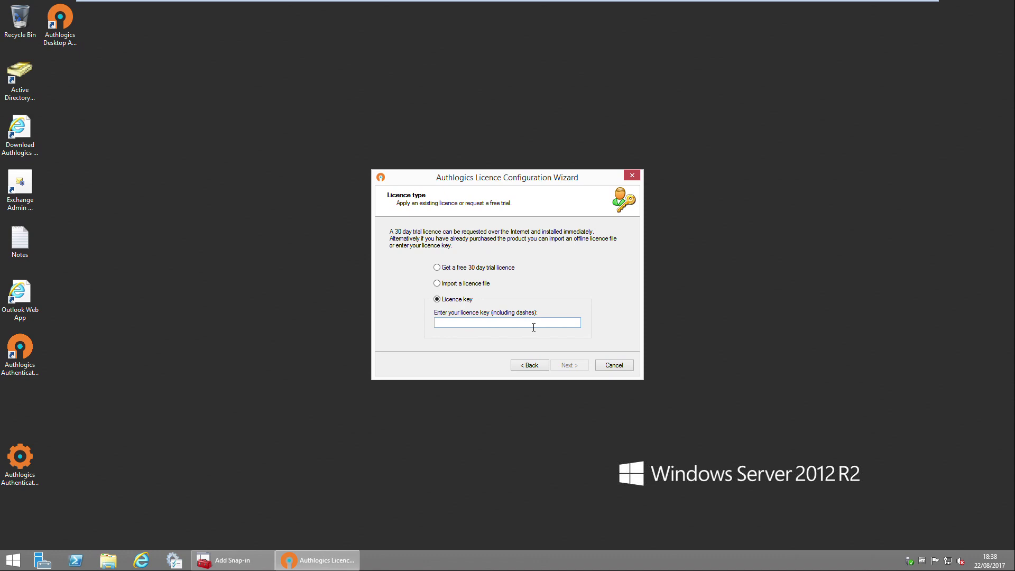
pyautogui.click(474, 268)
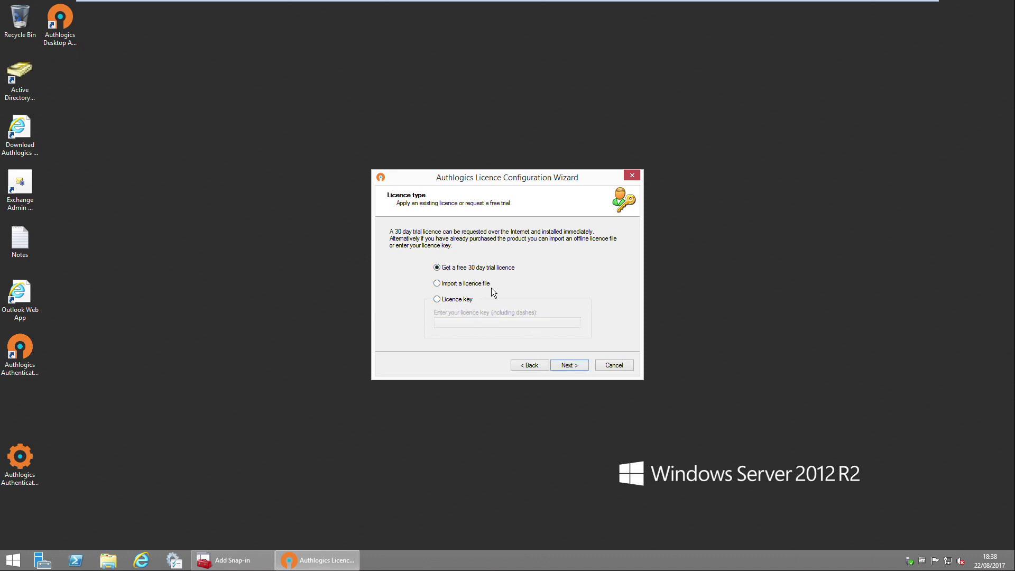
pyautogui.click(569, 366)
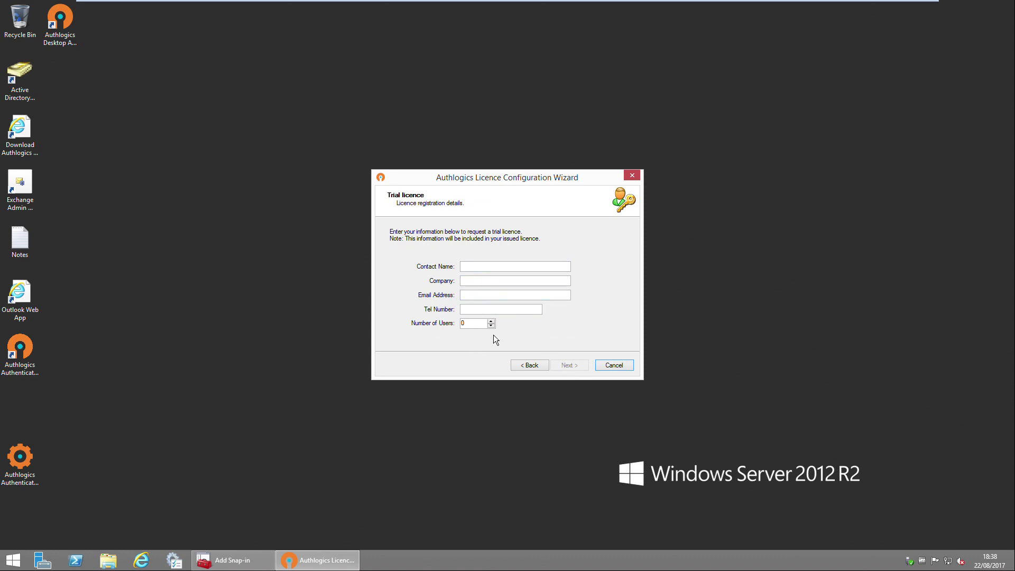
pyautogui.click(530, 367)
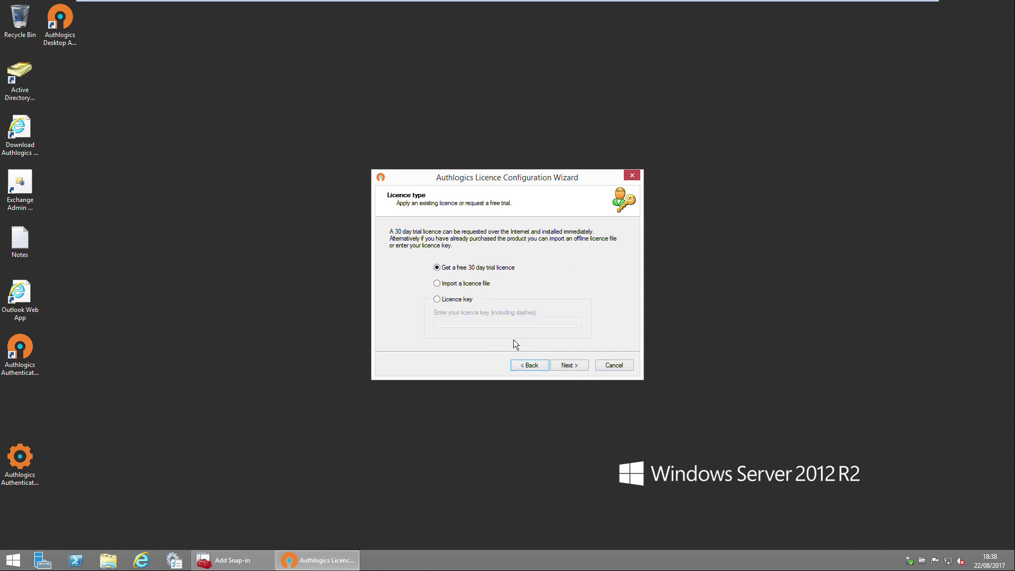
# Import the licence file from C:\Licence and apply it
pyautogui.click(470, 285)
pyautogui.click(582, 285)
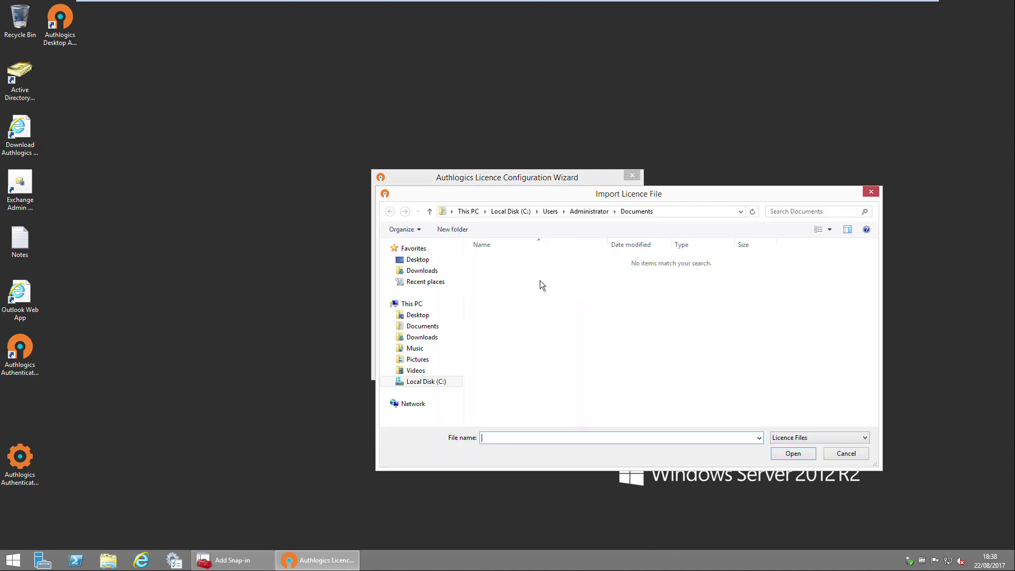
pyautogui.click(507, 211)
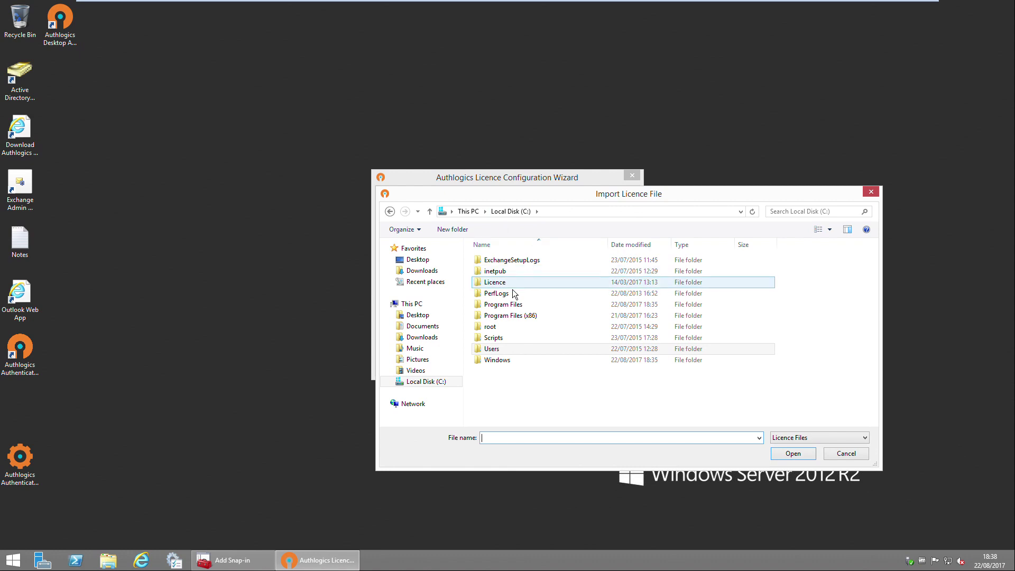
pyautogui.doubleClick(511, 283)
pyautogui.doubleClick(510, 261)
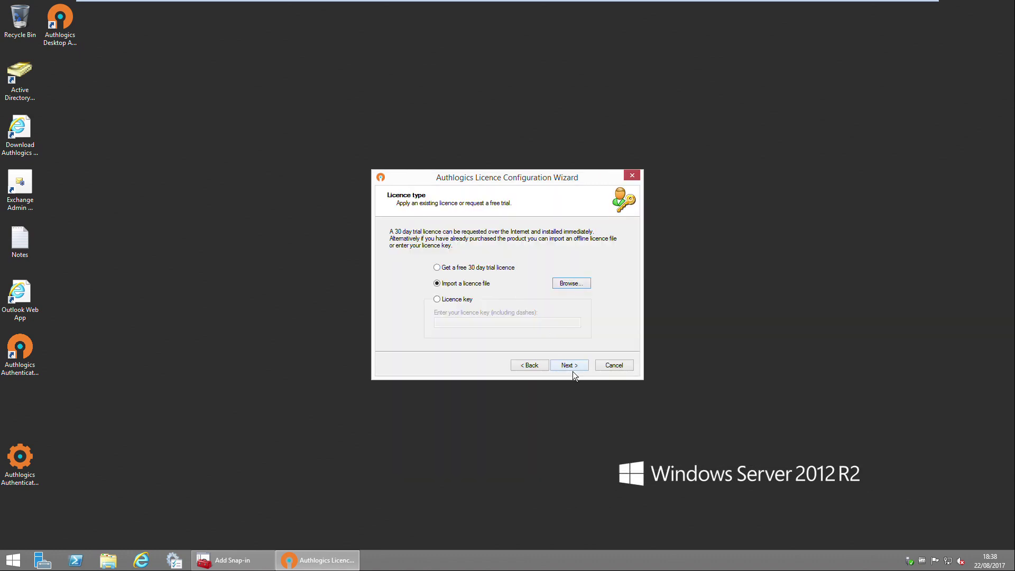
pyautogui.click(572, 370)
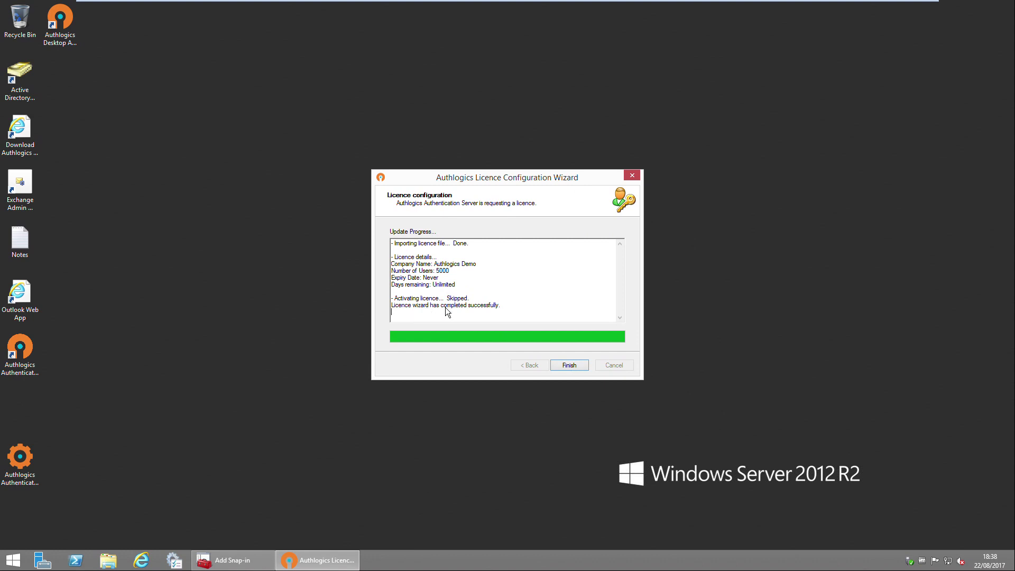
# Finish licensing and move the Management Console window toward the screen centre
pyautogui.click(587, 369)
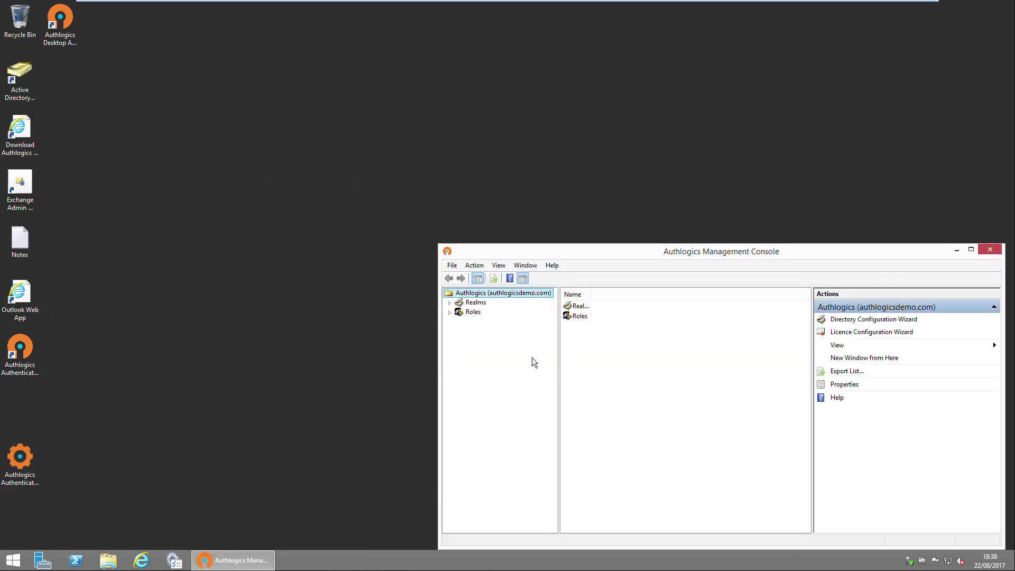
pyautogui.moveTo(580, 267); pyautogui.dragTo(407, 155)
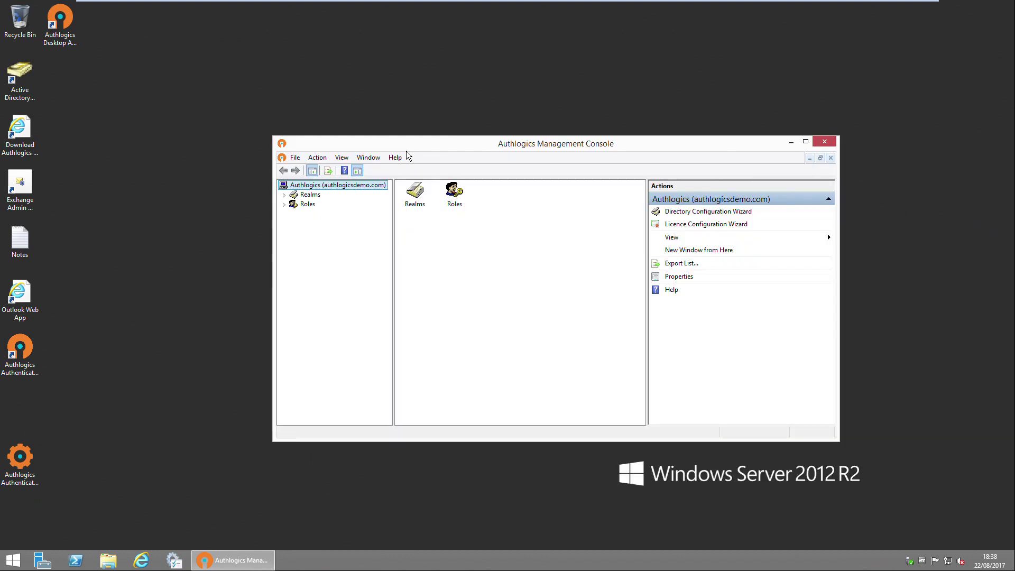